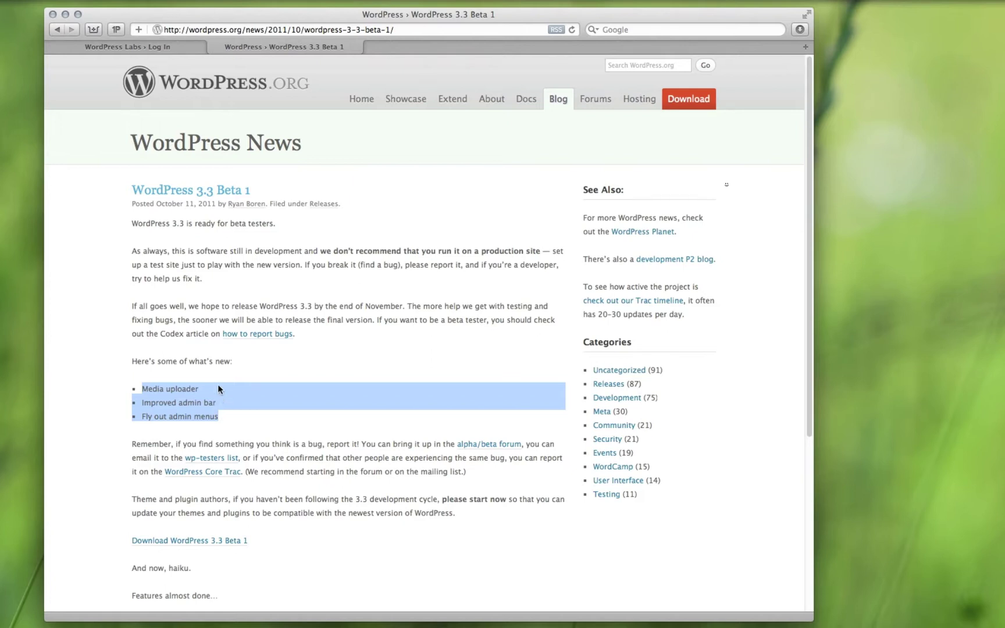
Step: Log in to the WordPress Labs test site with the account password to reach its front page
click(157, 47)
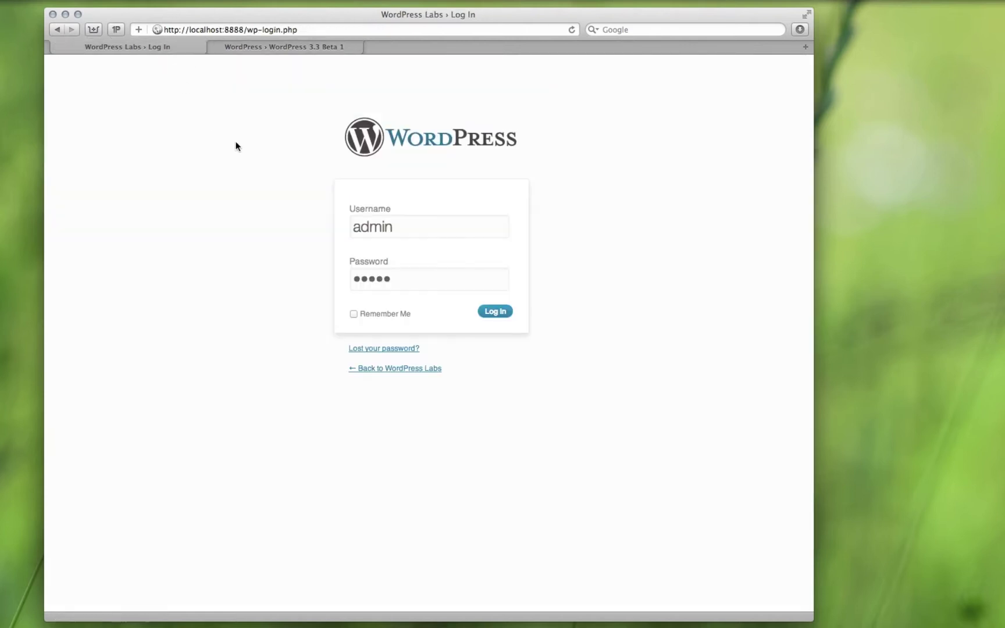
click(430, 279)
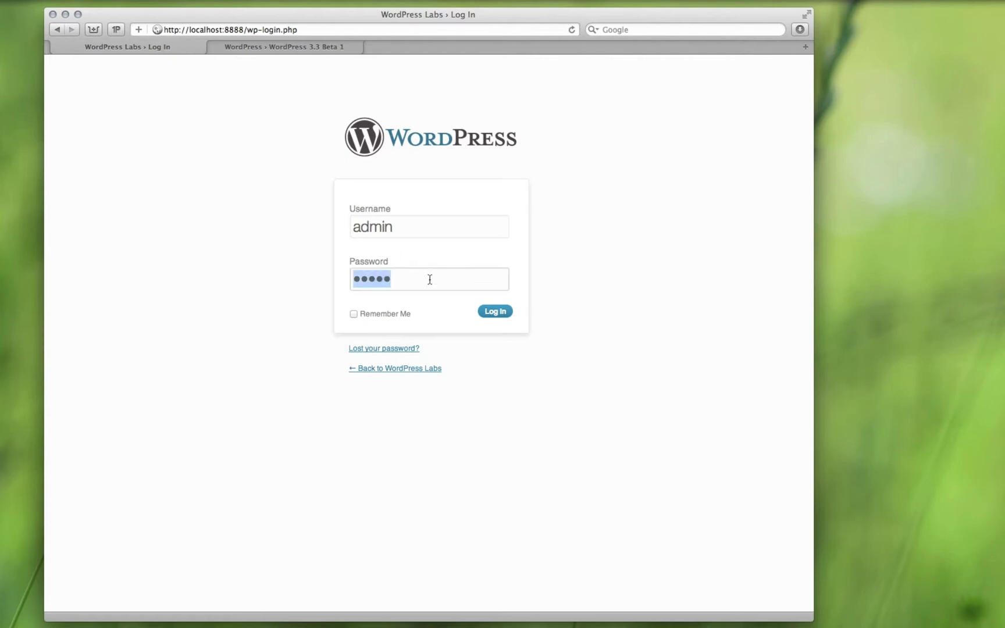
text(admin)
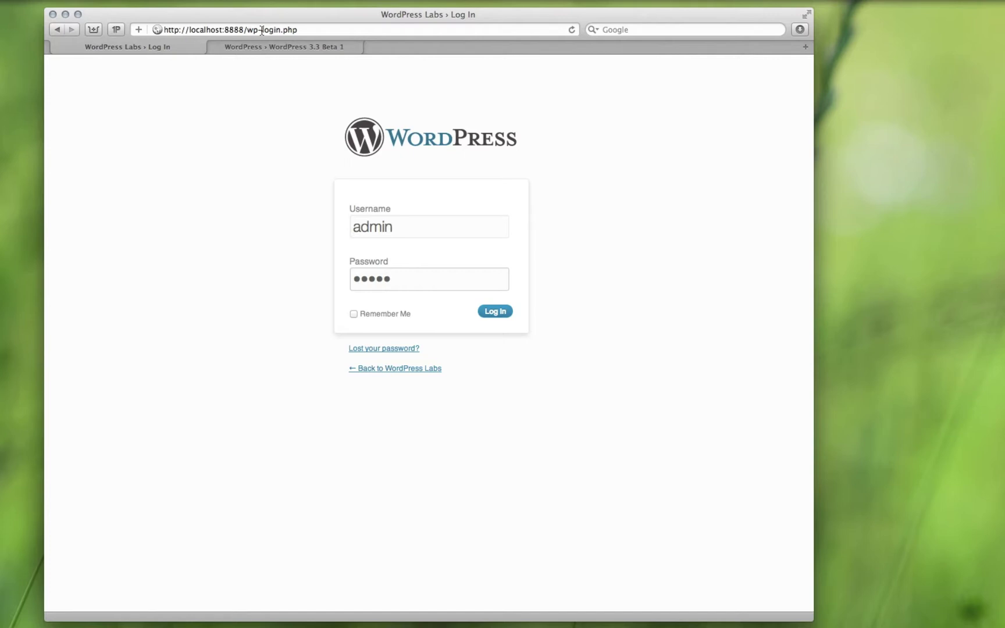
click(495, 312)
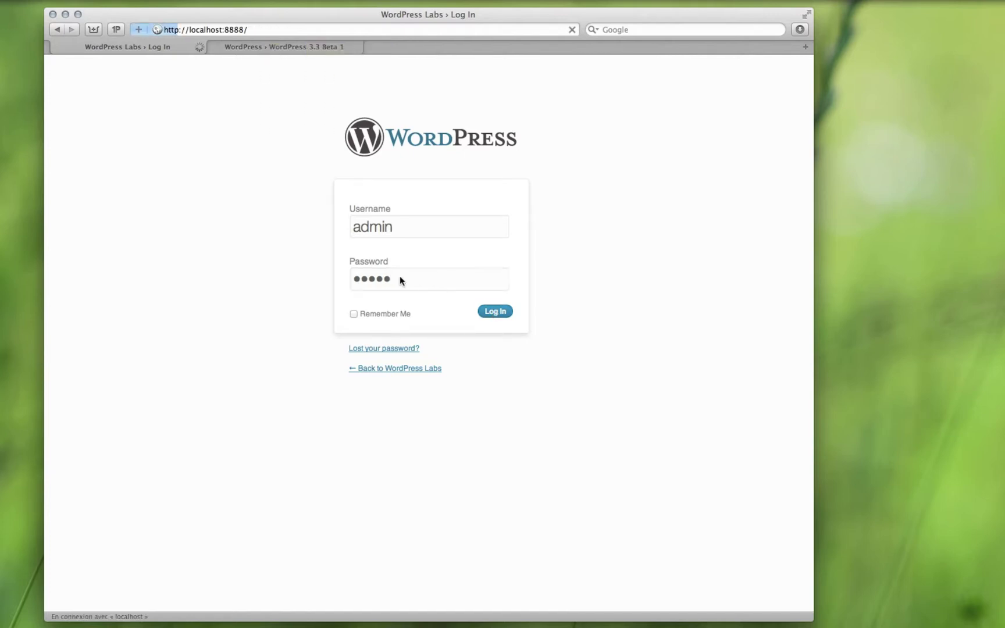
mouse_move(117, 63)
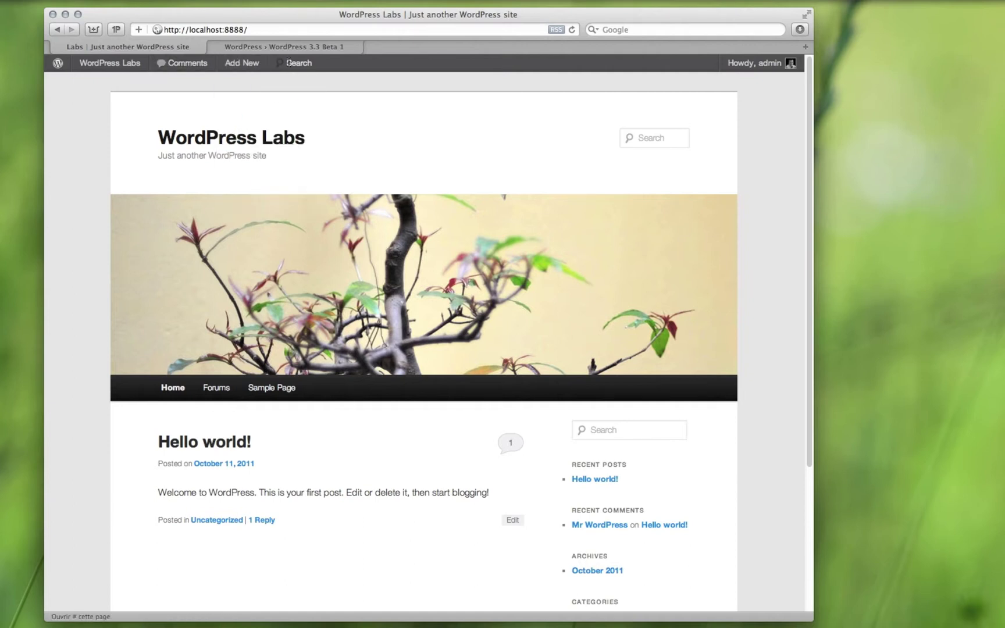
Step: Try the admin bar search box, then use the WordPress Labs site name to reach the Dashboard and front page
click(287, 63)
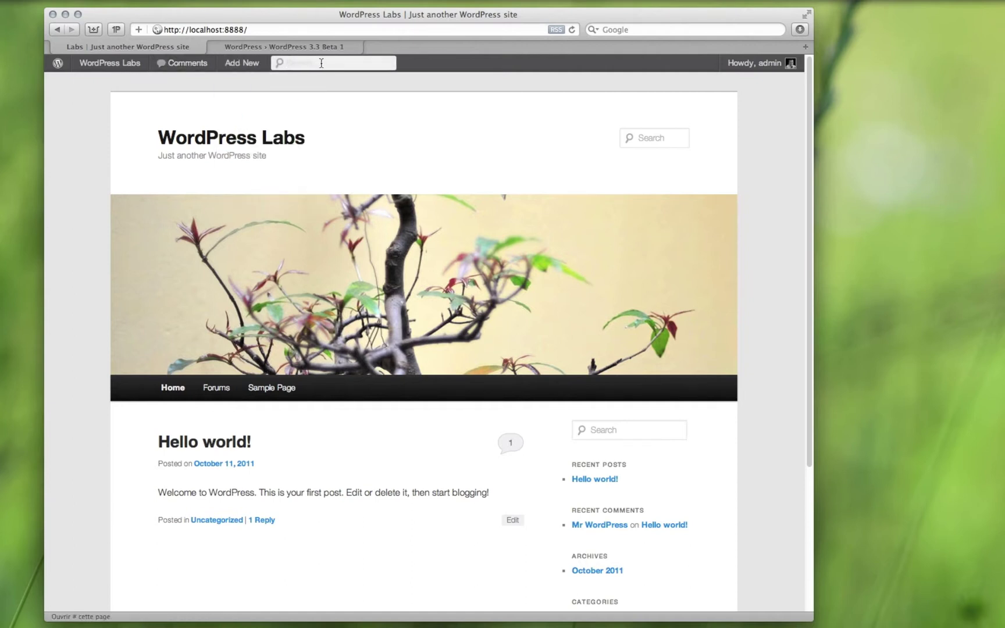
mouse_move(722, 66)
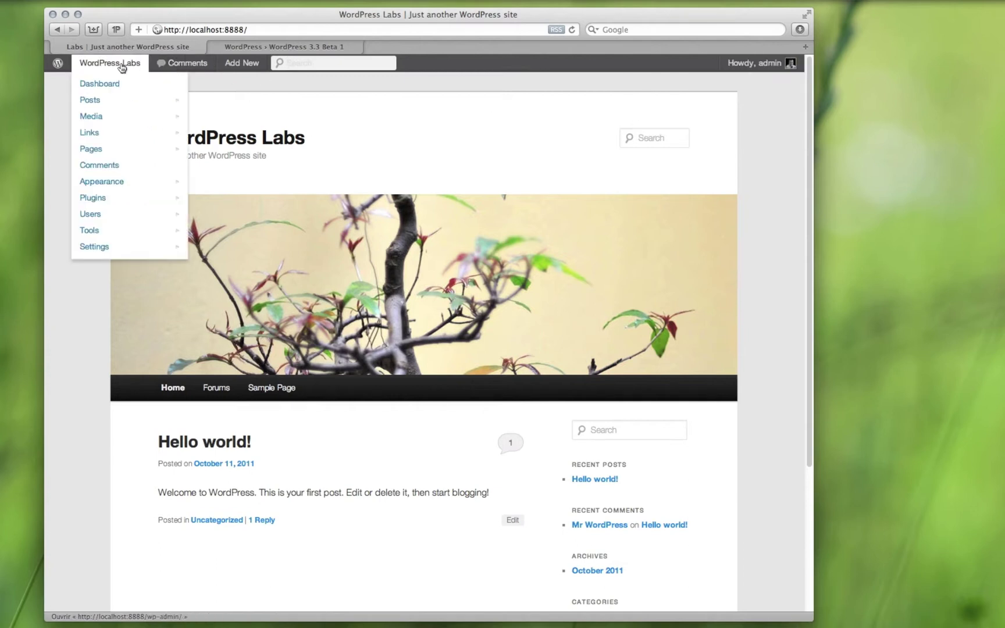
mouse_move(120, 117)
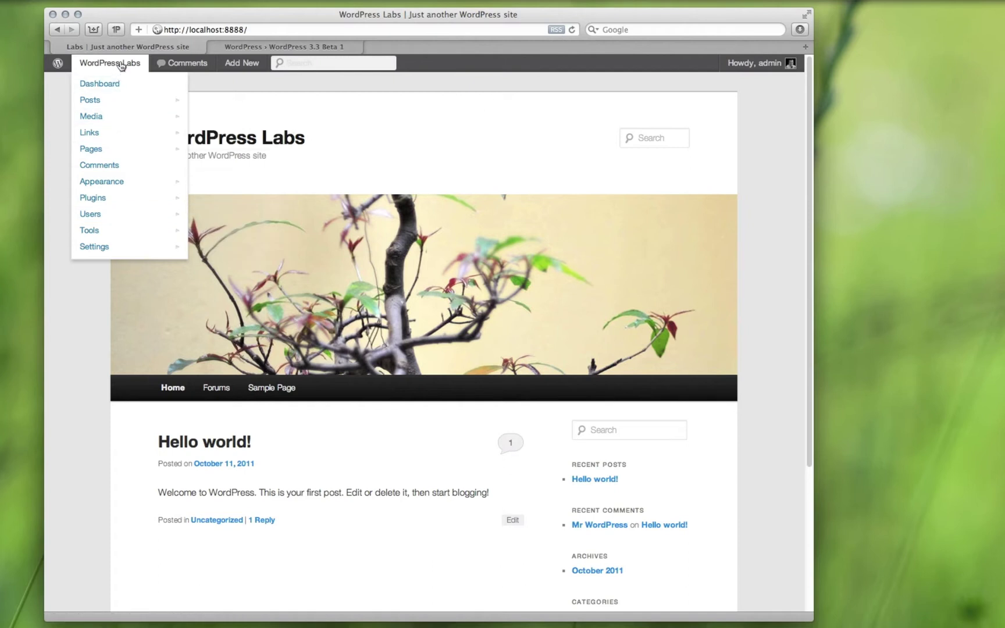
click(120, 64)
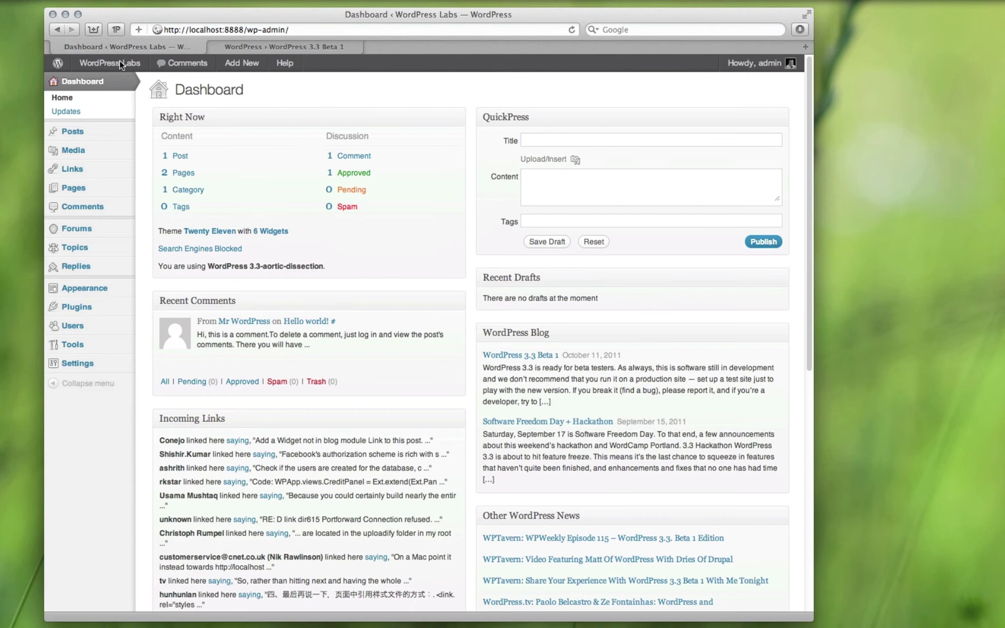
click(120, 63)
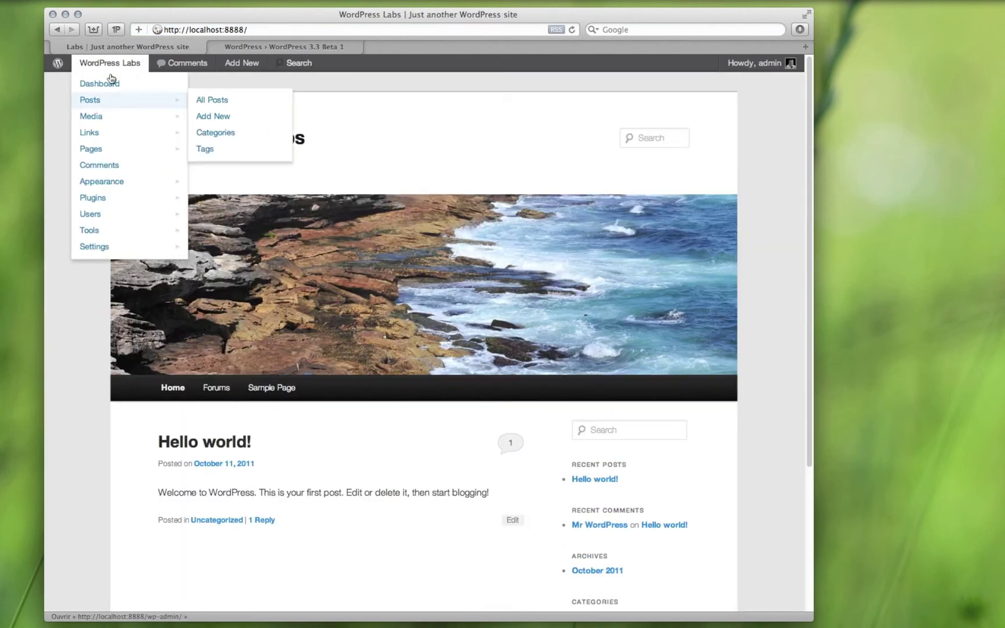
Step: Return to the Dashboard showing 1 post, 2 pages, 1 category and 1 approved comment
click(112, 80)
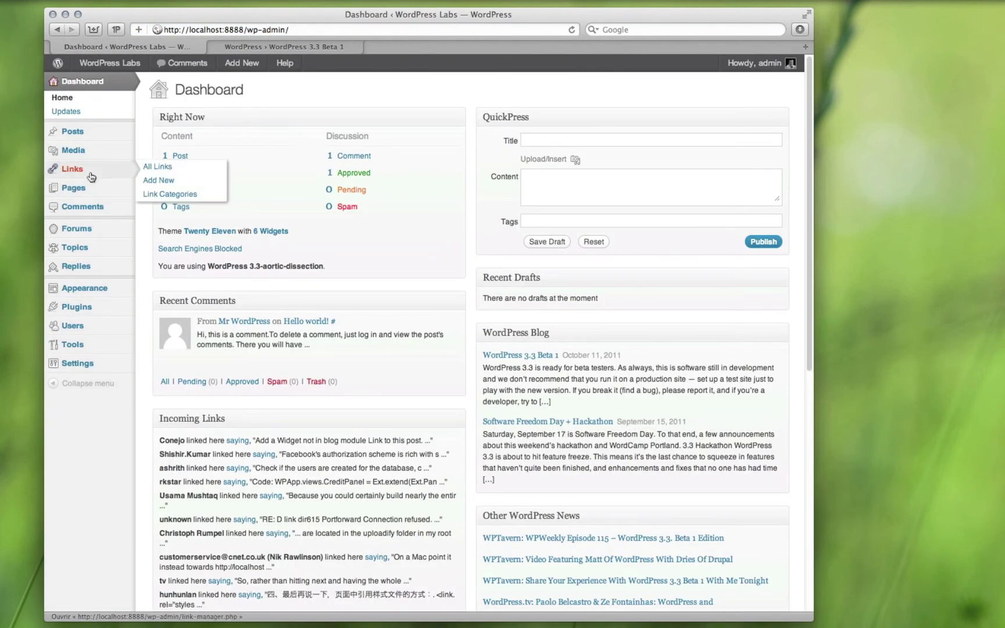
mouse_move(87, 256)
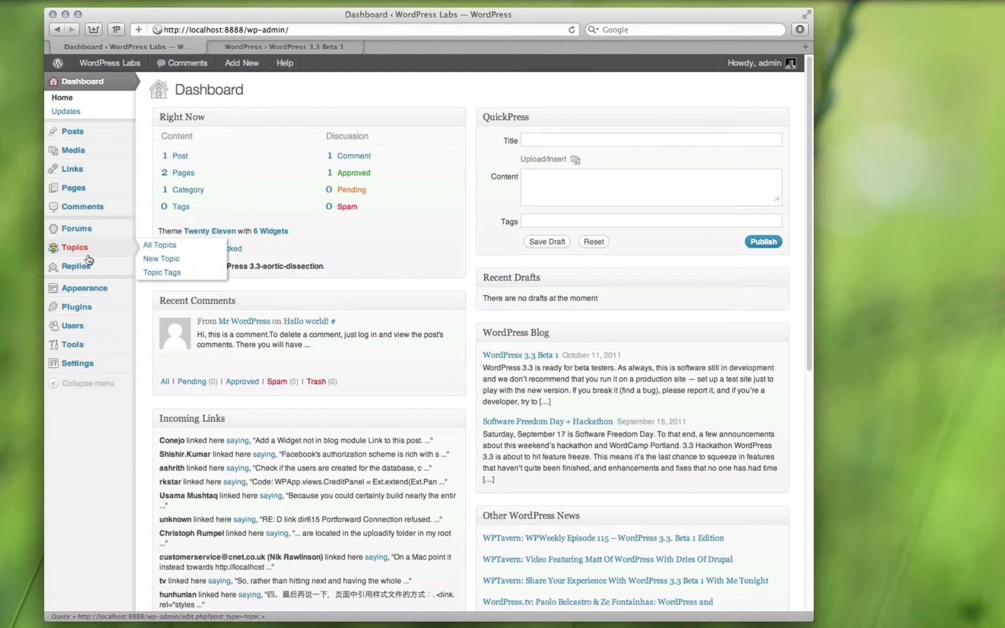
mouse_move(91, 321)
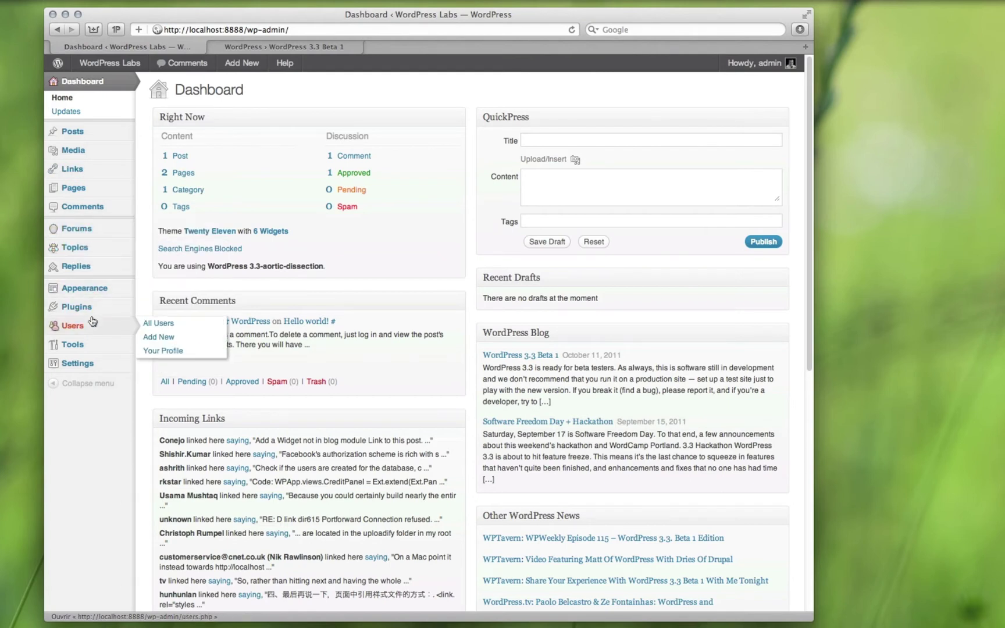
mouse_move(110, 288)
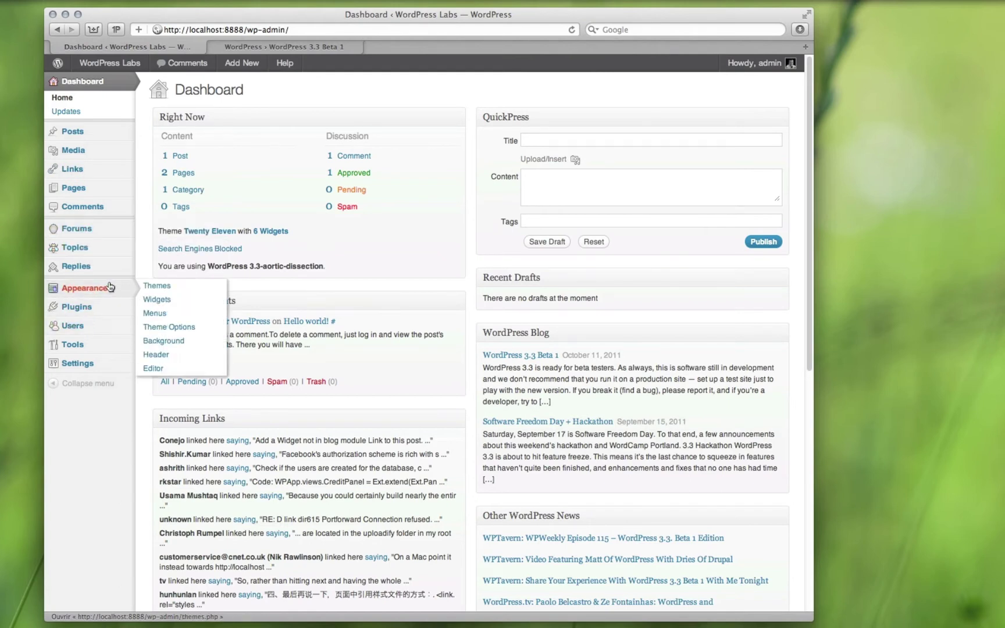
mouse_move(131, 247)
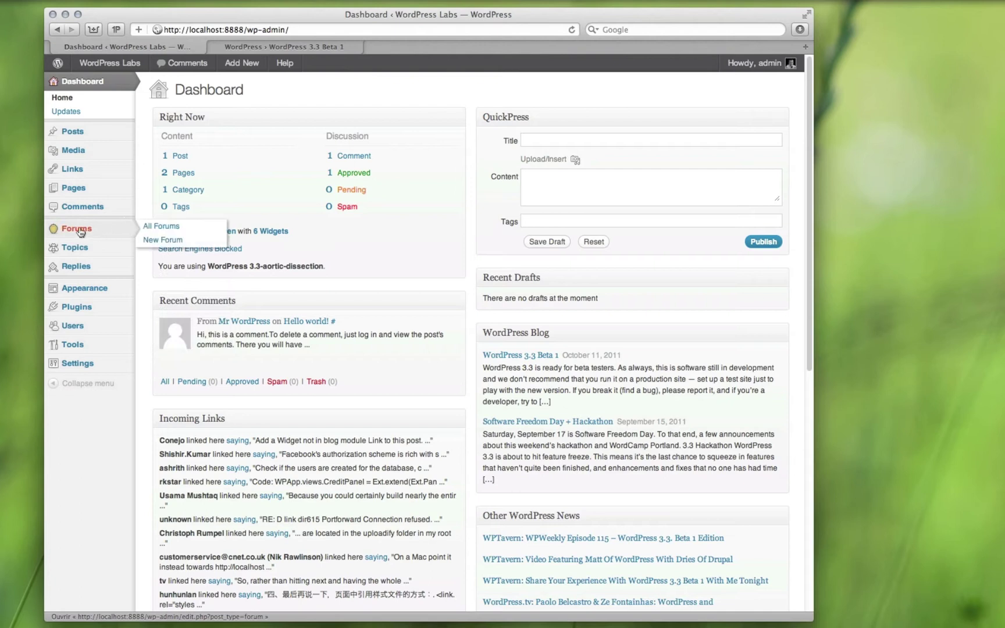
mouse_move(79, 169)
Step: Collapse the admin sidebar to icons, expand it back to full labels, and show the WordPress logo menu
click(87, 385)
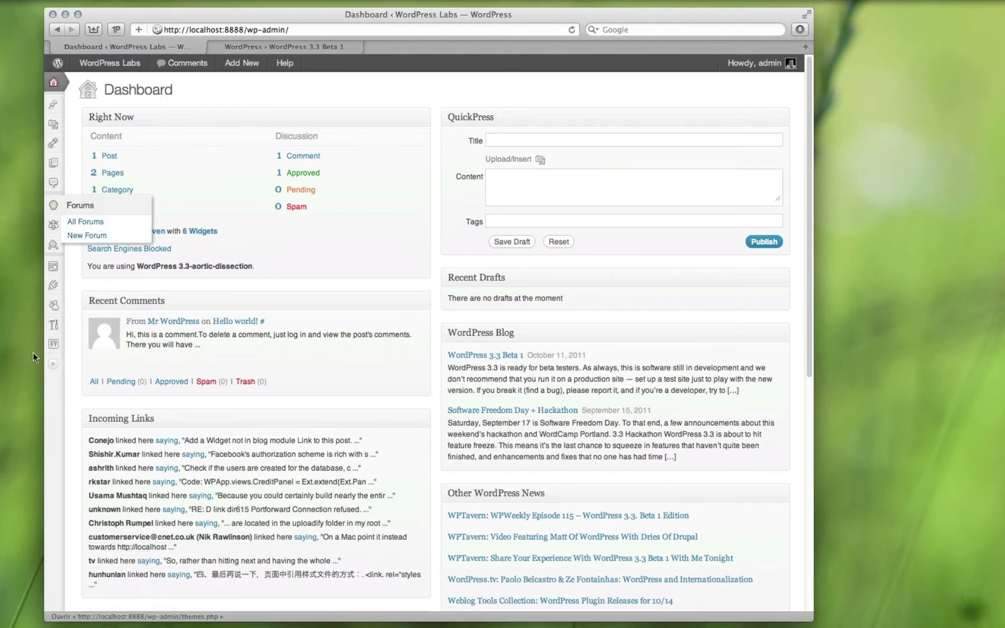
click(54, 367)
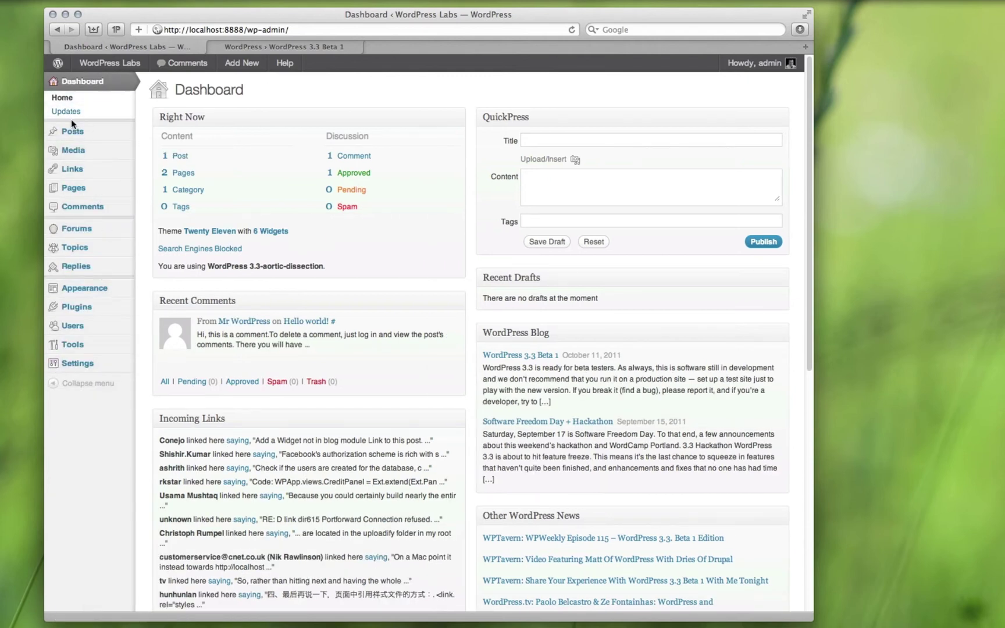
mouse_move(57, 64)
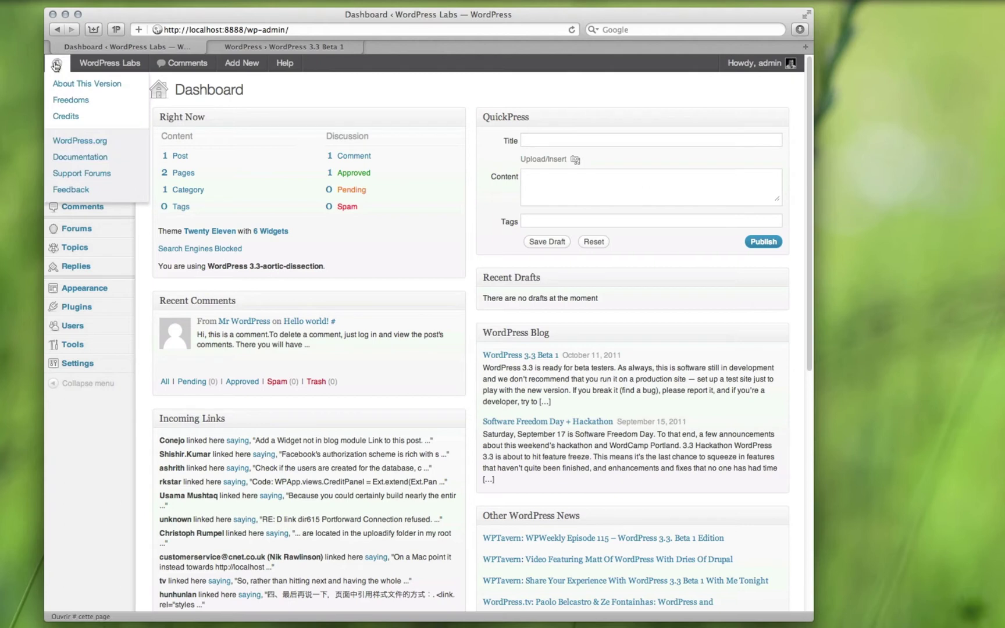
Step: Read the Welcome to WordPress 3.3 feature list, then go to the Upload New Media page via Add New
click(82, 84)
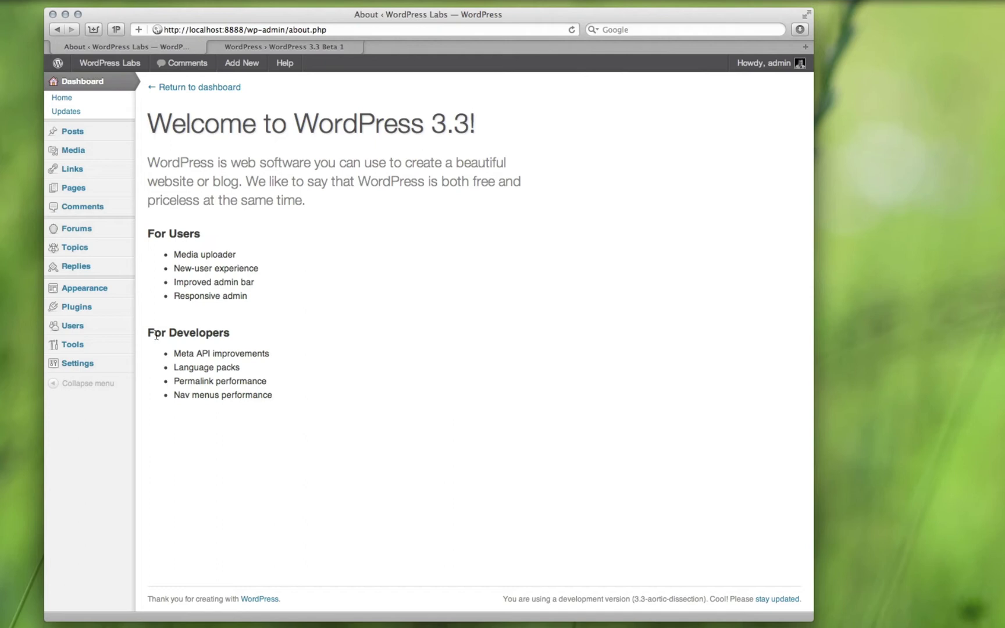
drag(275, 396, 173, 353)
click(169, 252)
mouse_move(241, 62)
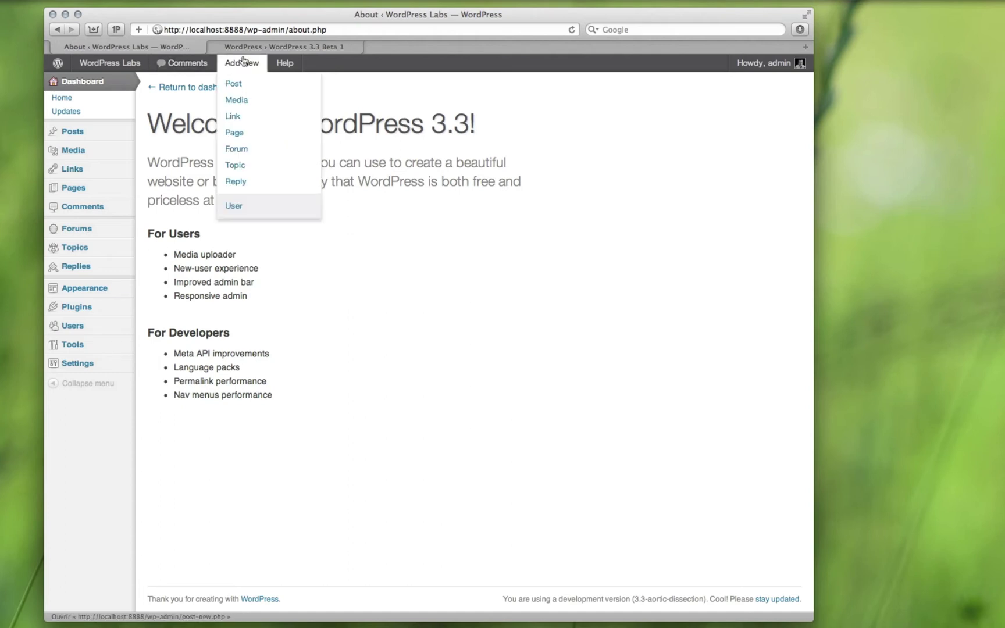
click(249, 100)
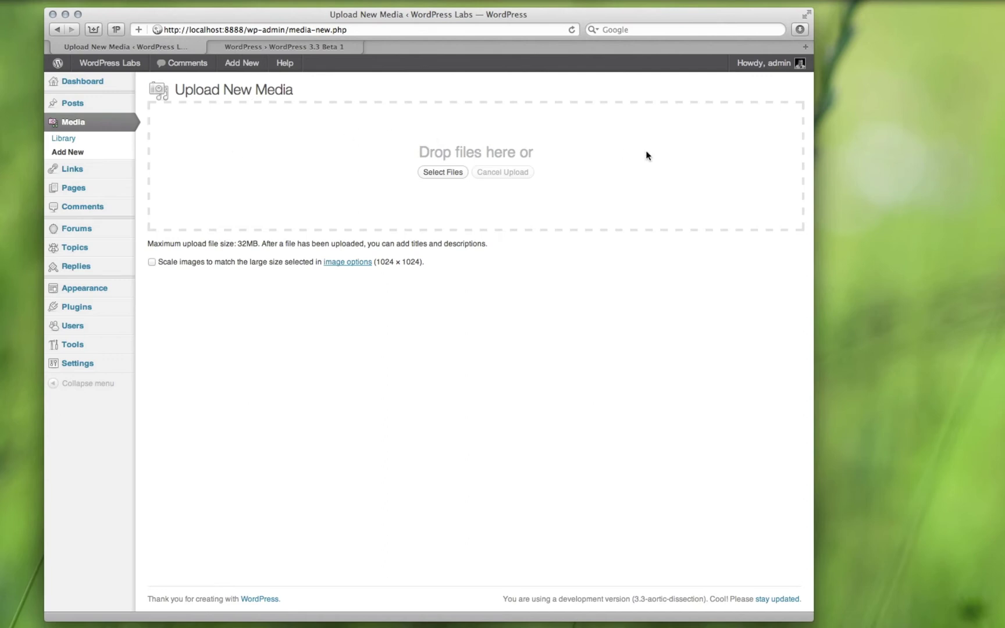
Step: Upload global-communication.jpg, tick 'Scale images to match the large size', and open the image options
drag(1004, 134, 695, 132)
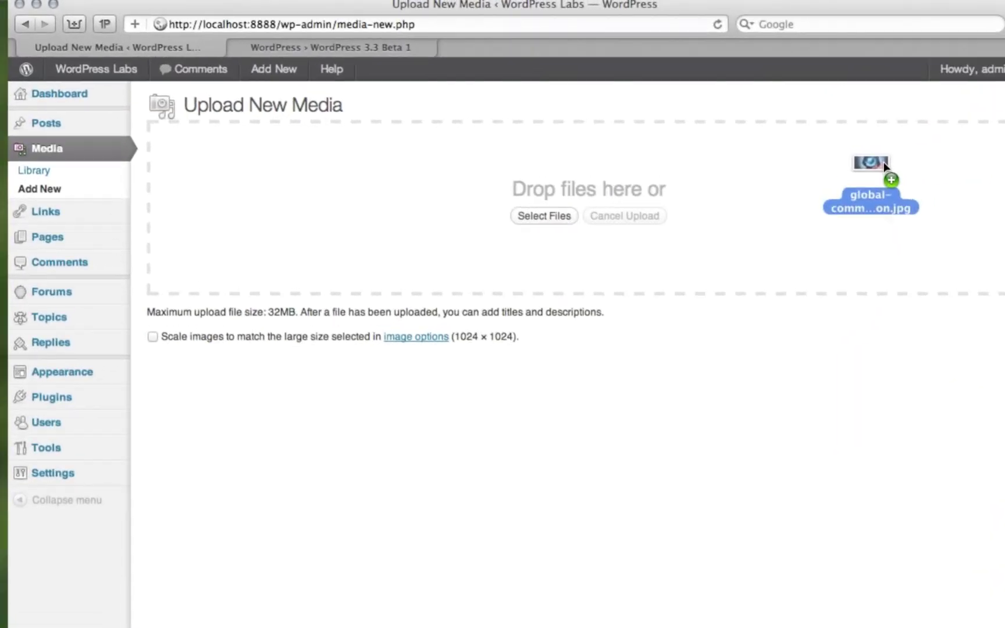
drag(884, 162, 410, 218)
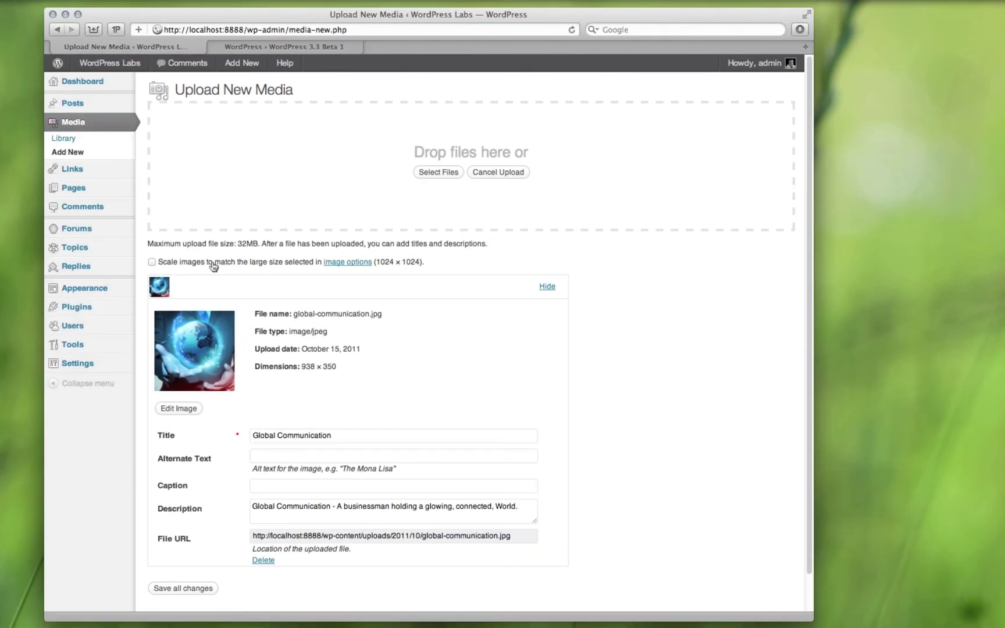
click(213, 266)
click(358, 264)
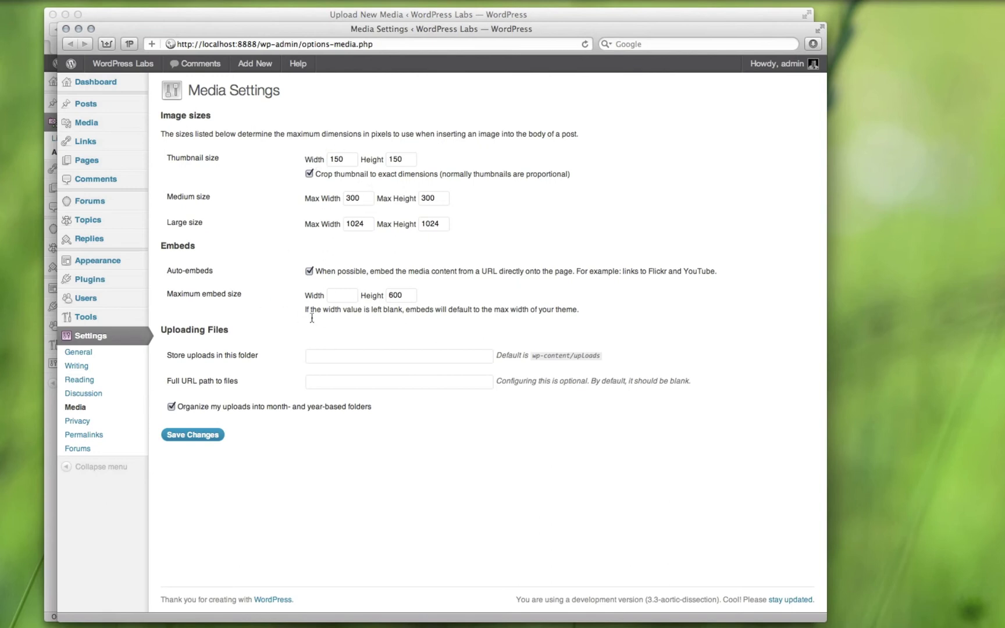
Step: Review the General settings and the Post name permalink structure, then close the settings window
click(78, 352)
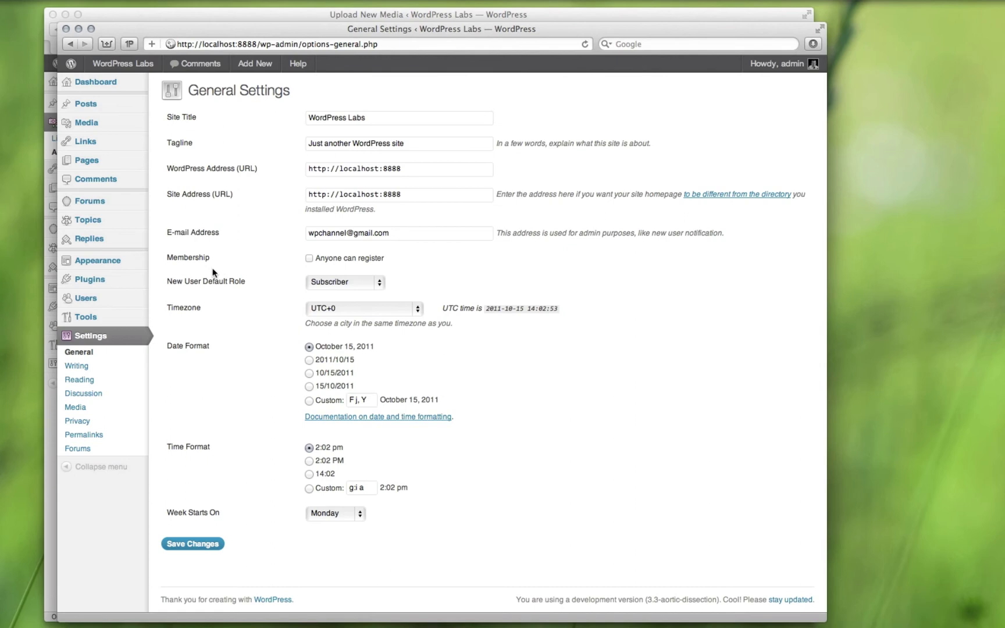
click(125, 435)
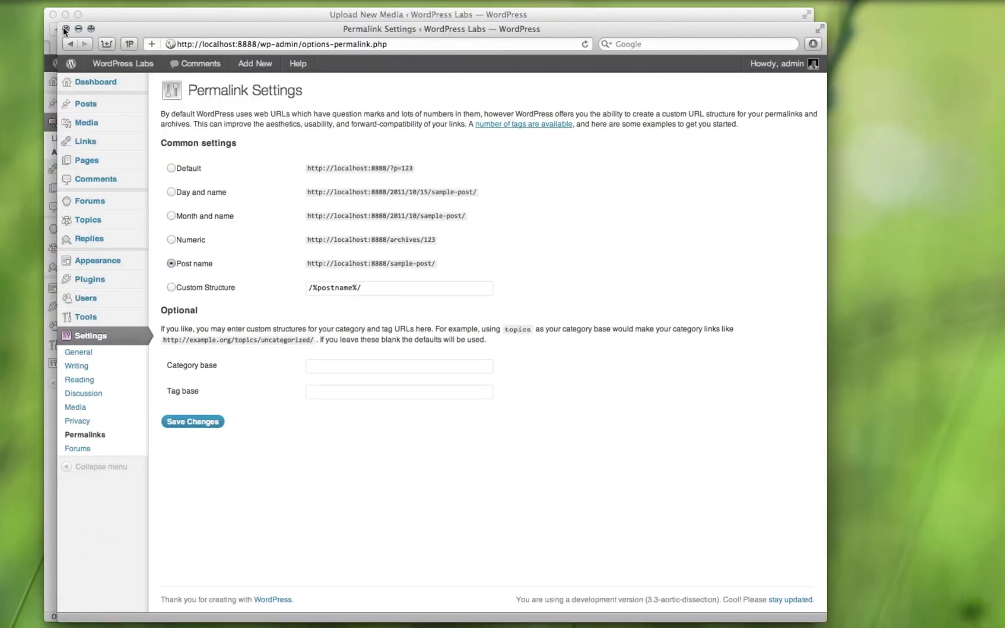
click(66, 28)
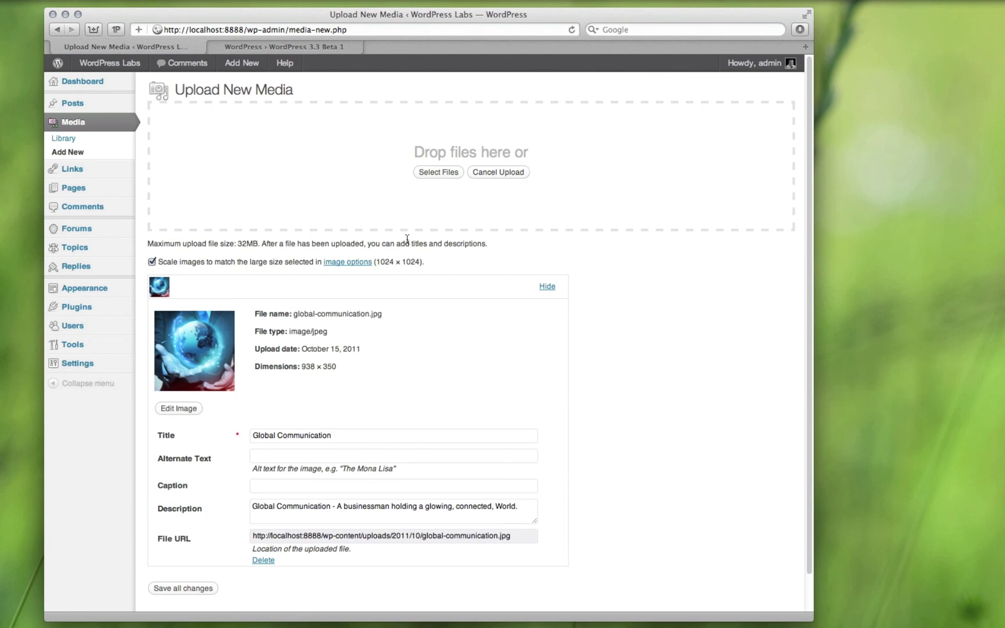
click(334, 50)
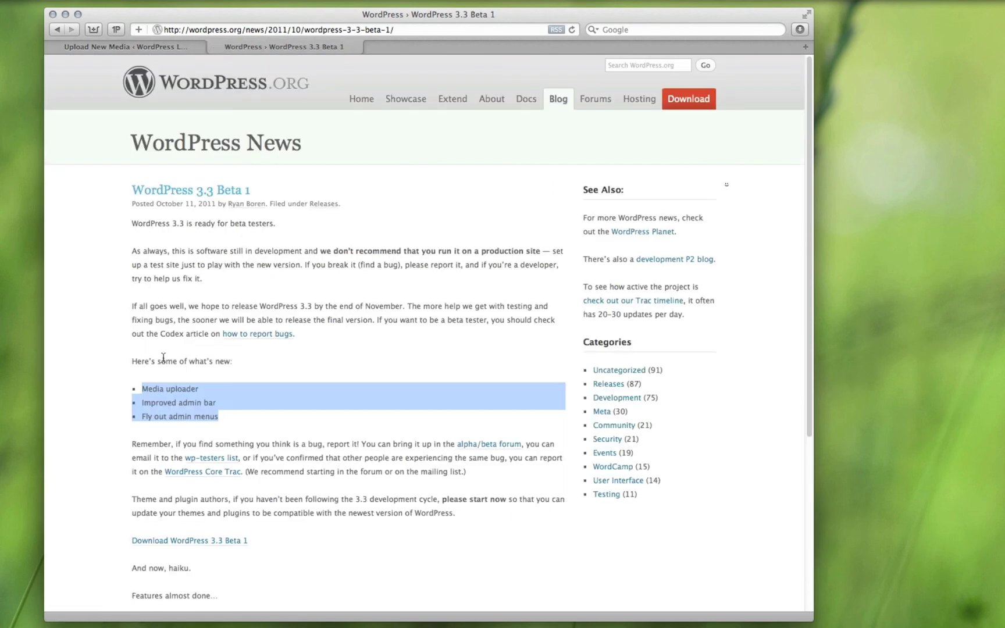
click(161, 387)
drag(142, 388, 182, 388)
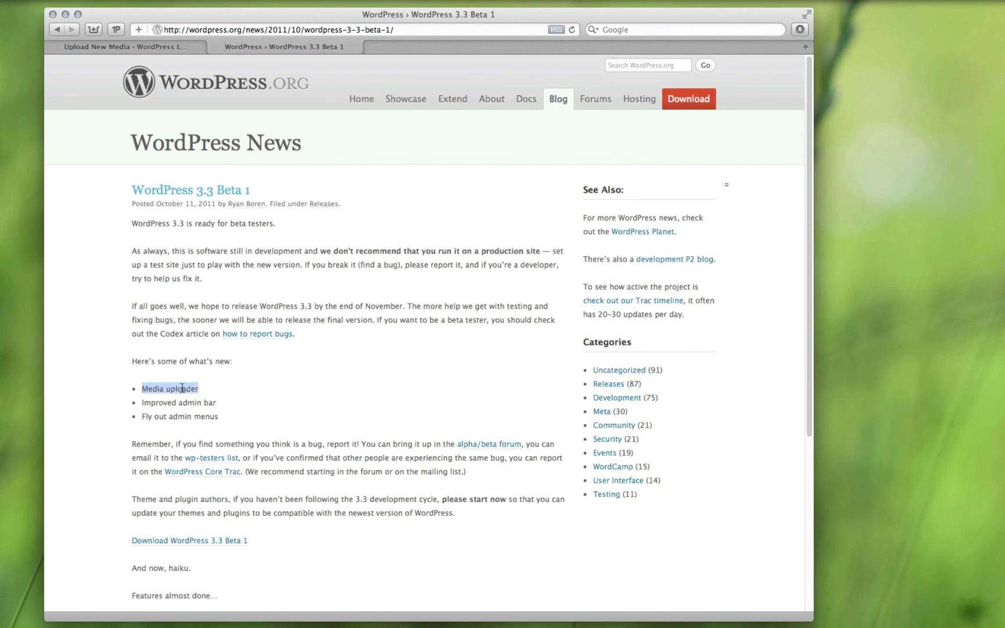
drag(142, 403, 208, 404)
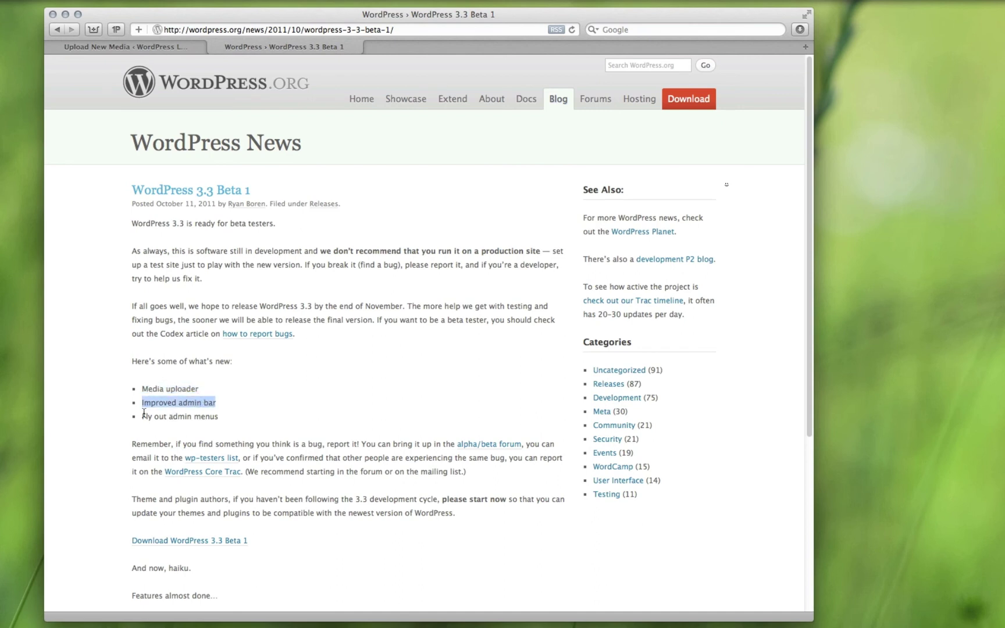
drag(143, 416, 218, 416)
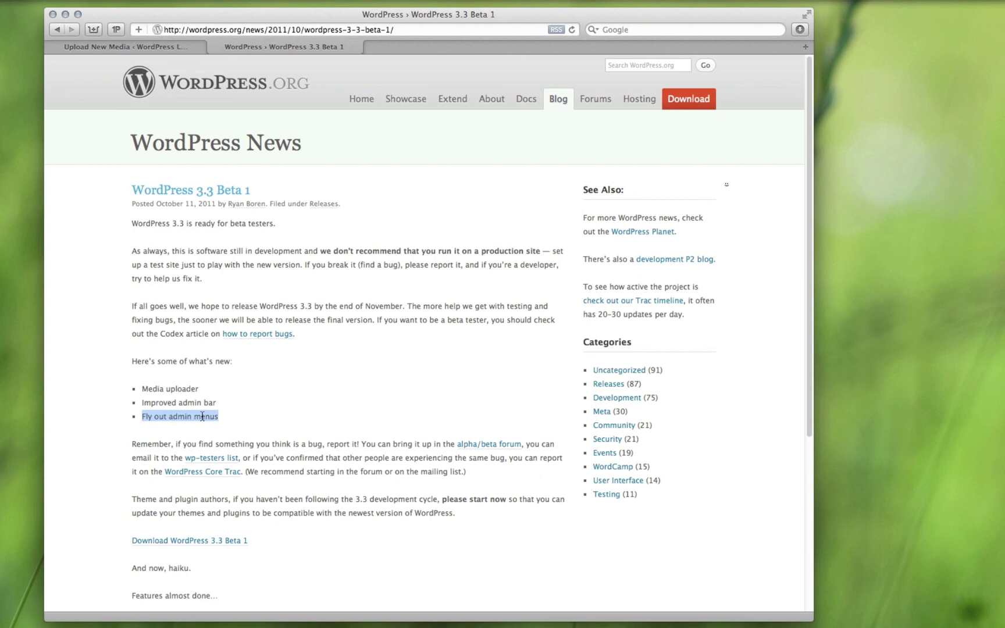
click(120, 48)
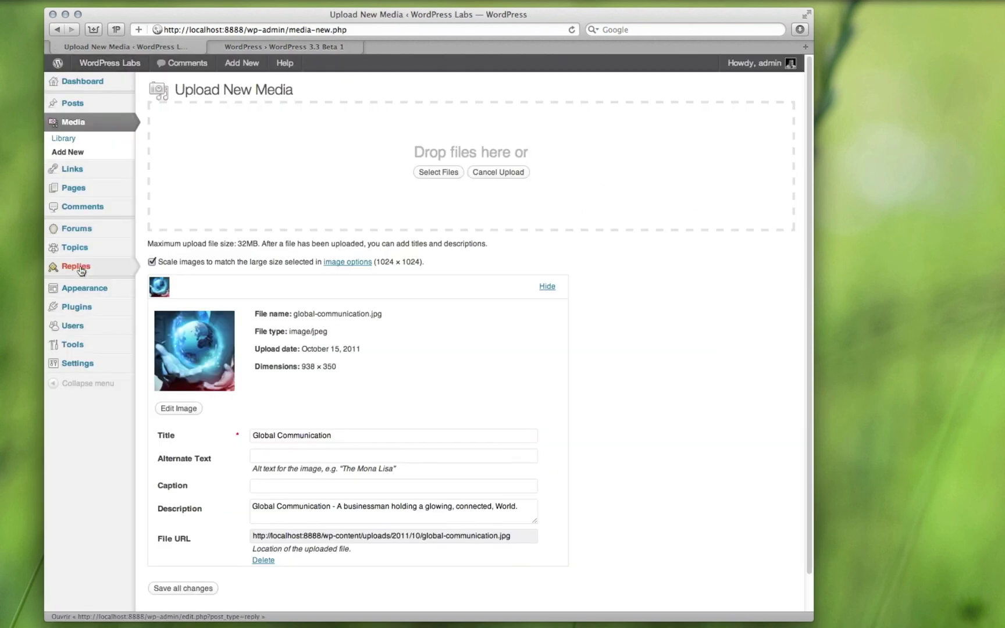
Step: Look at the Hello world! post, then open the Media Library listing the Global Communication JPG
mouse_move(106, 236)
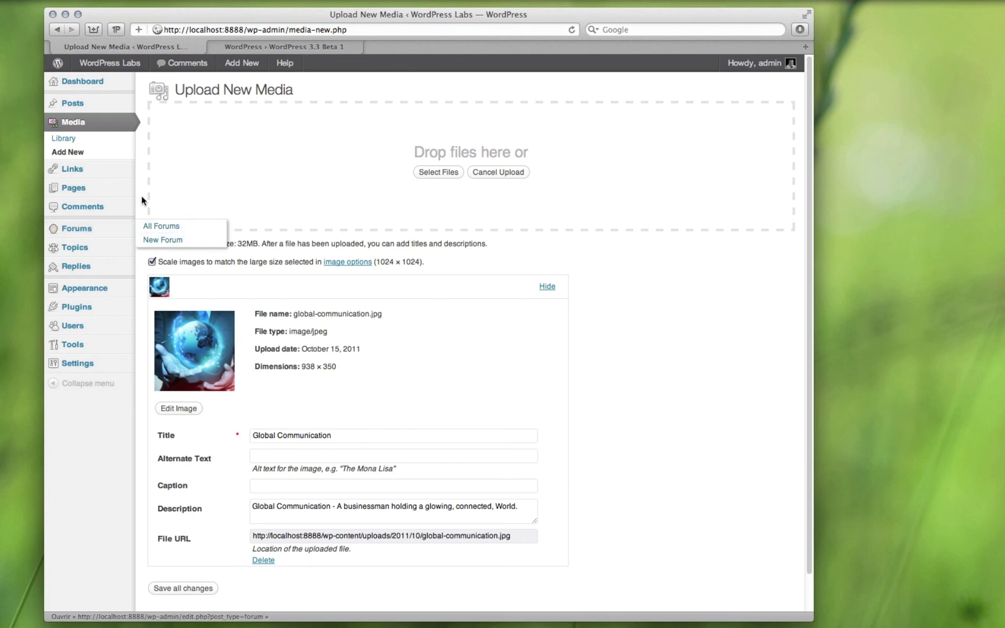
click(82, 104)
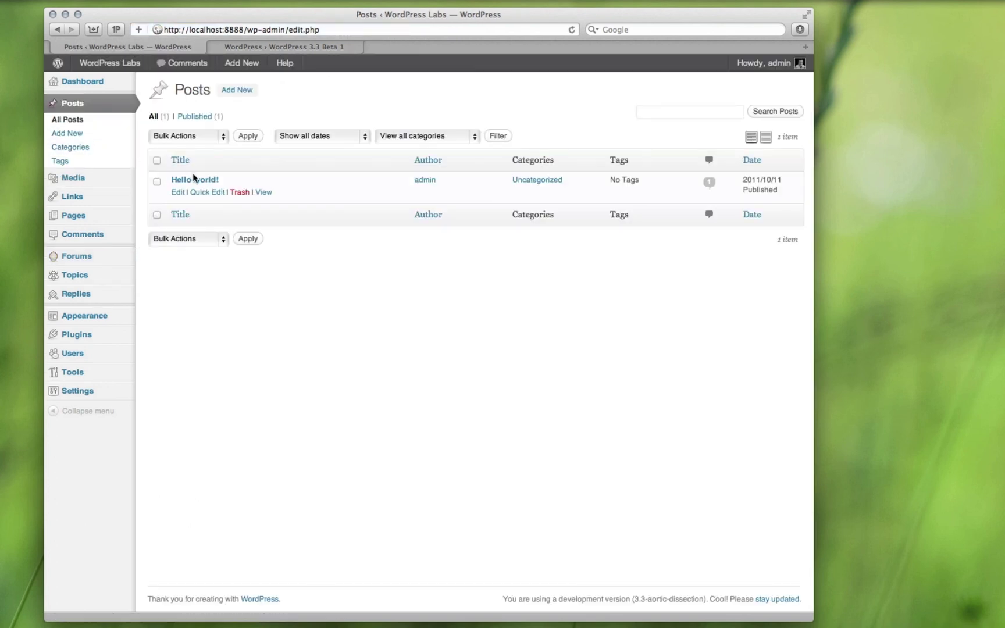
click(192, 176)
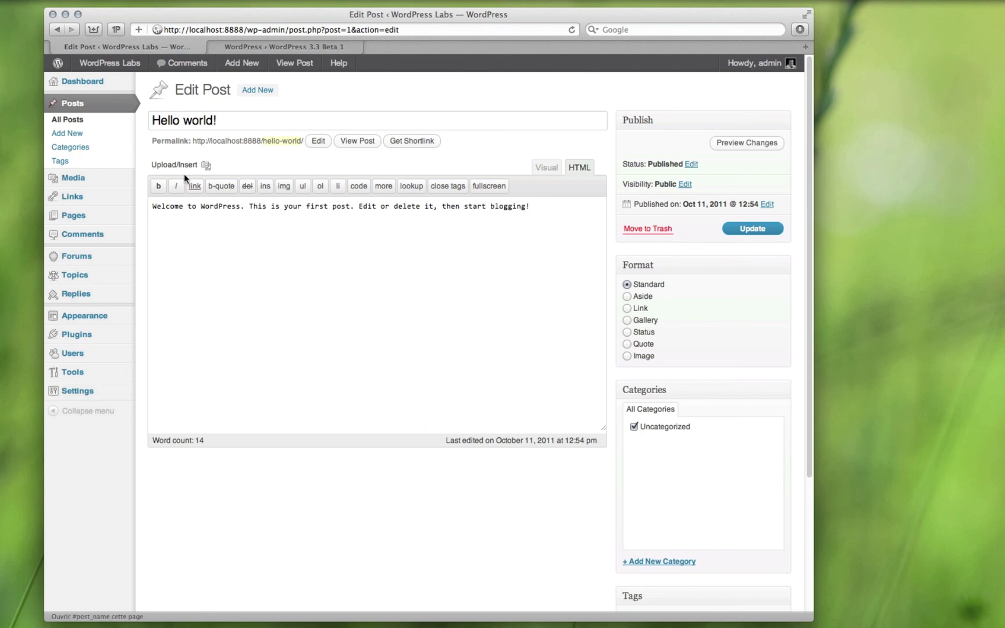
click(58, 178)
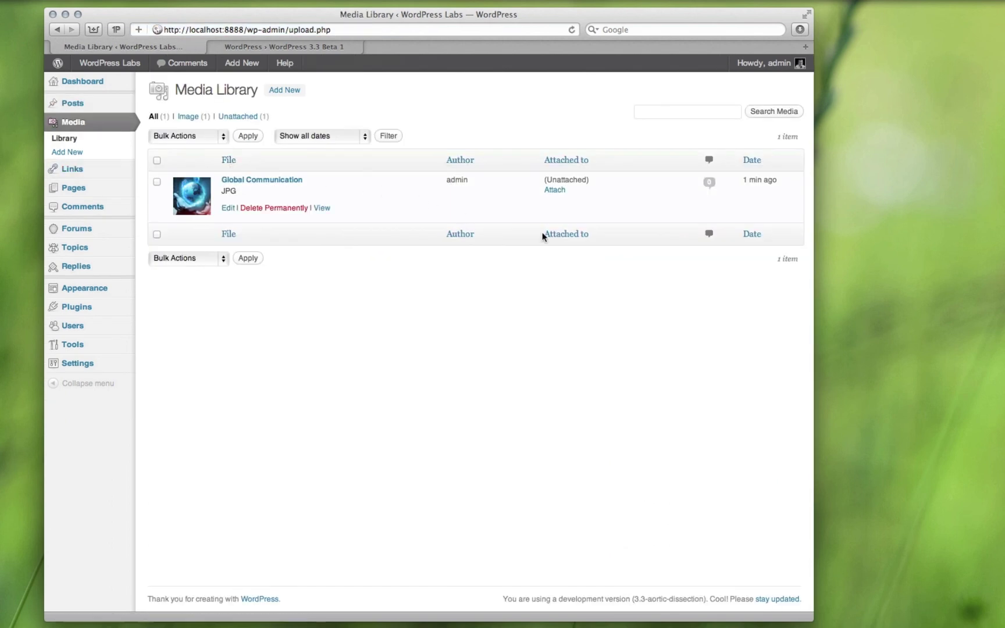